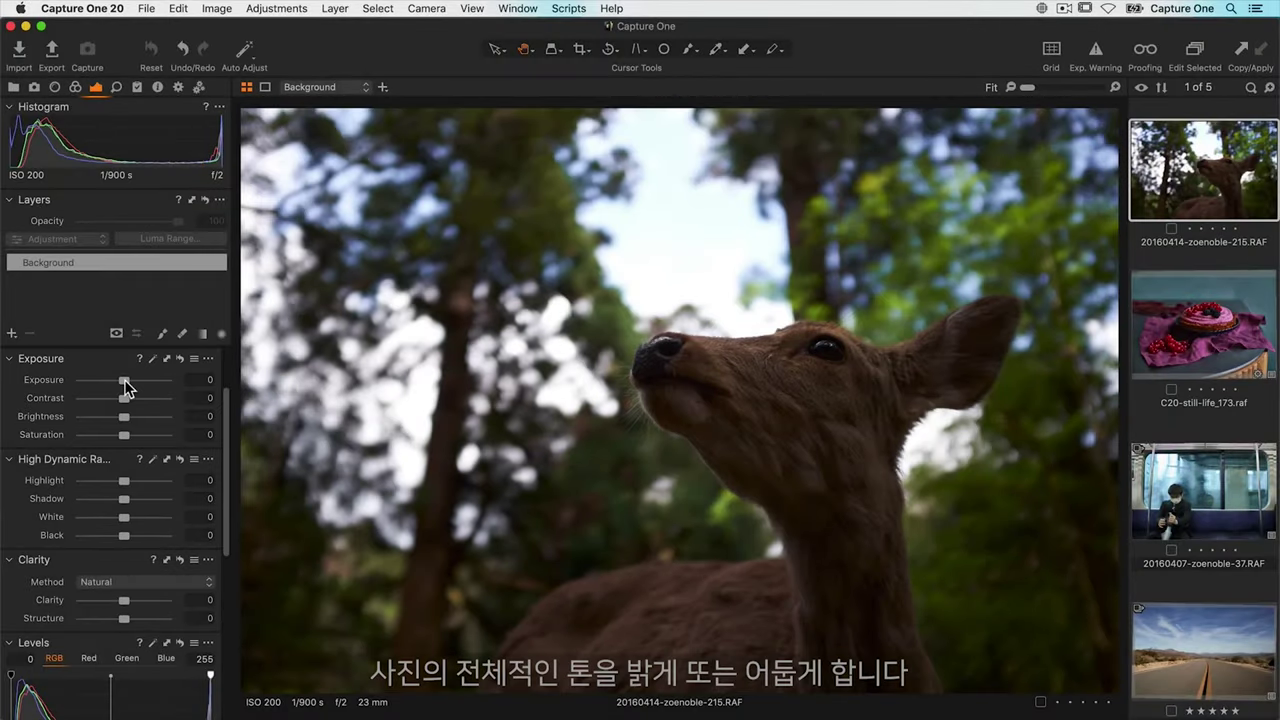
# - Set the deer photo's Exposure to about 1.03, with Contrast and Brightness both at about 14
pyautogui.moveTo(124, 379); pyautogui.dragTo(134, 380)
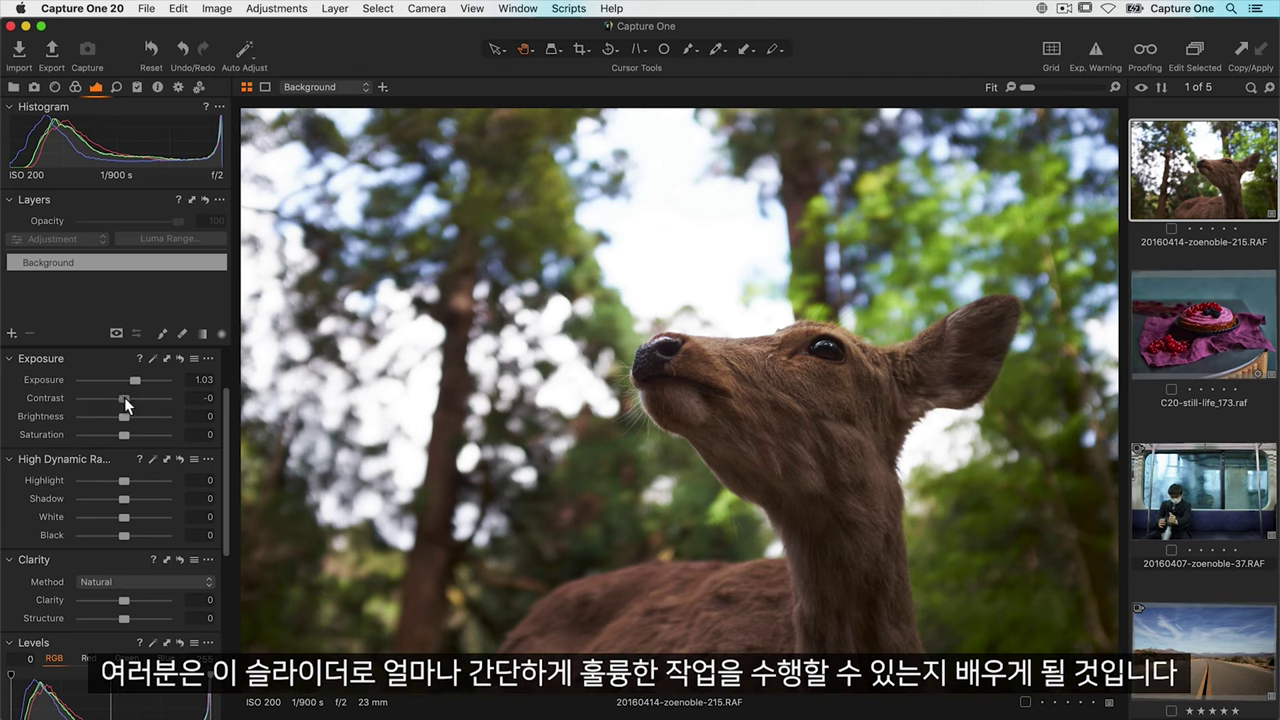
pyautogui.moveTo(124, 397); pyautogui.dragTo(138, 404)
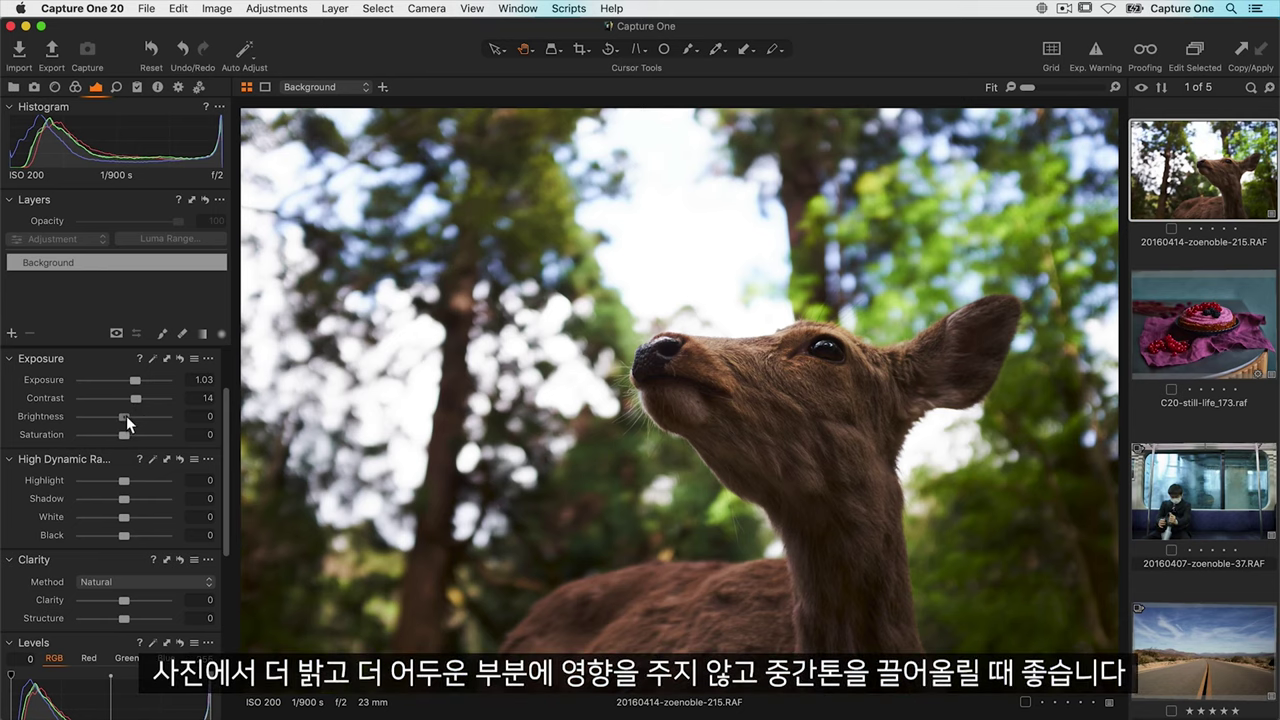
pyautogui.moveTo(126, 415); pyautogui.dragTo(137, 416)
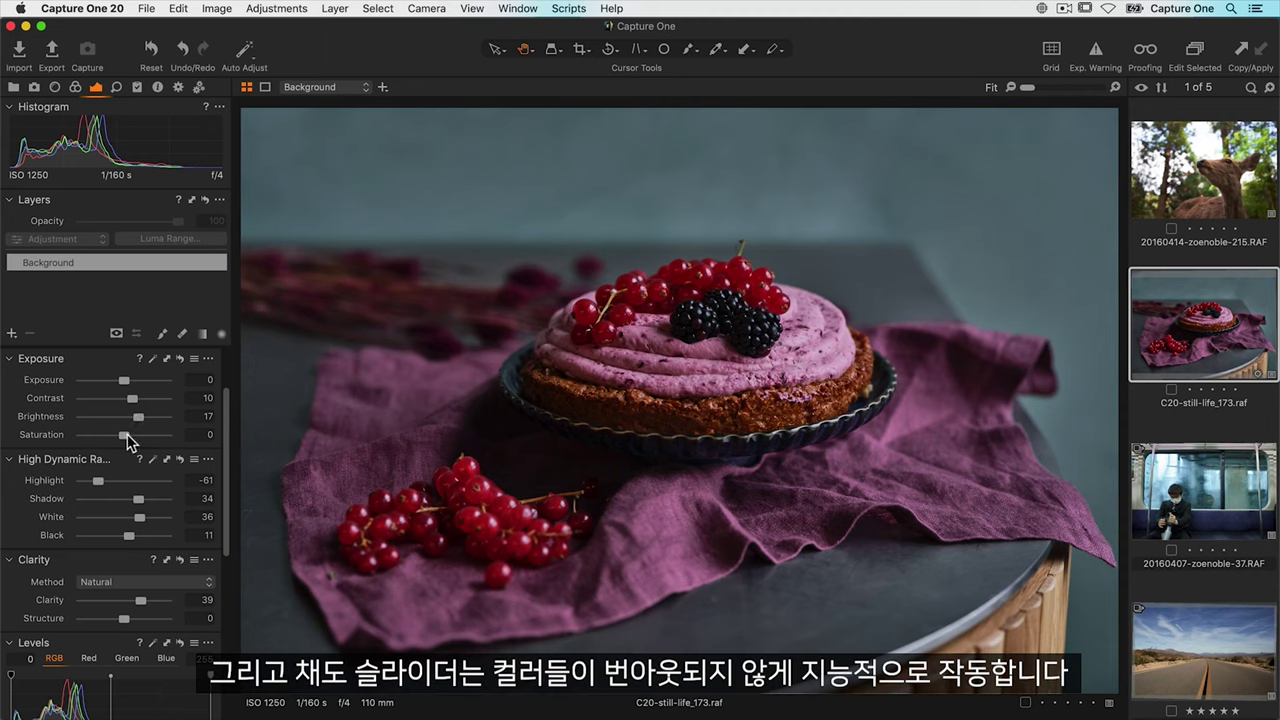
# - Push the berry cake photo's Saturation slider up to 50 in the Exposure tool
pyautogui.moveTo(128, 434); pyautogui.dragTo(137, 434)
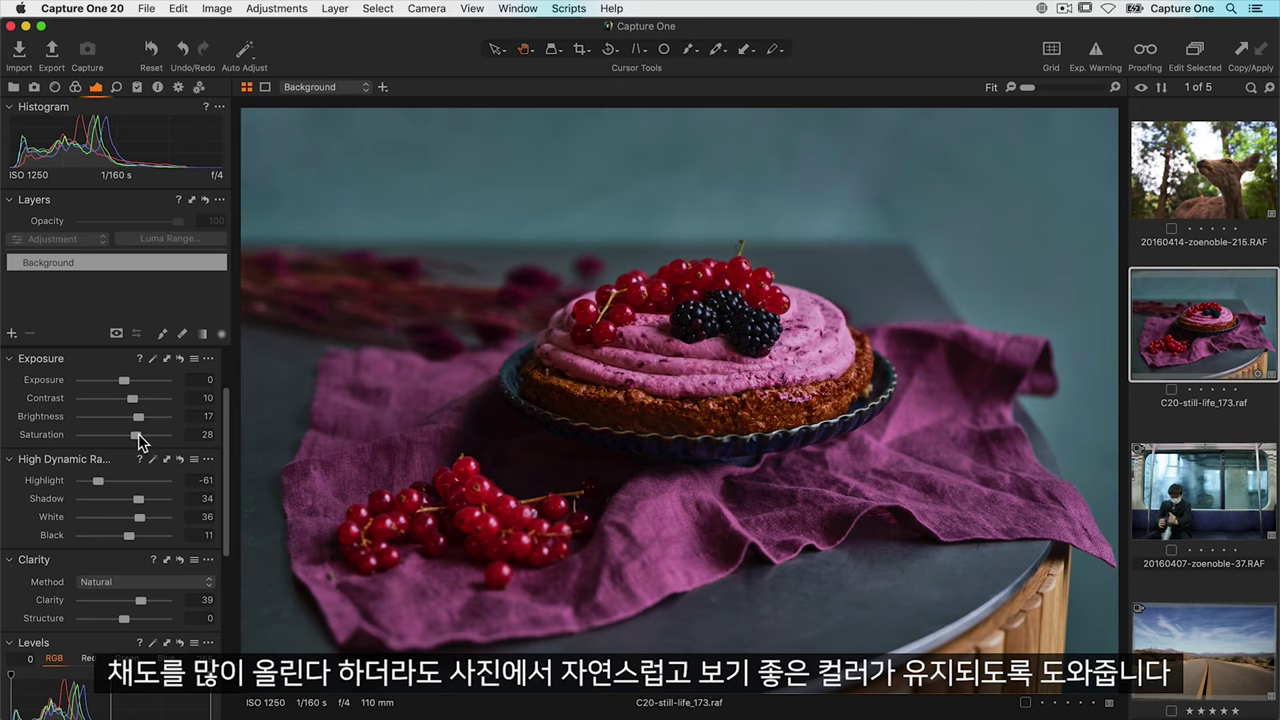
pyautogui.moveTo(138, 434); pyautogui.dragTo(147, 437)
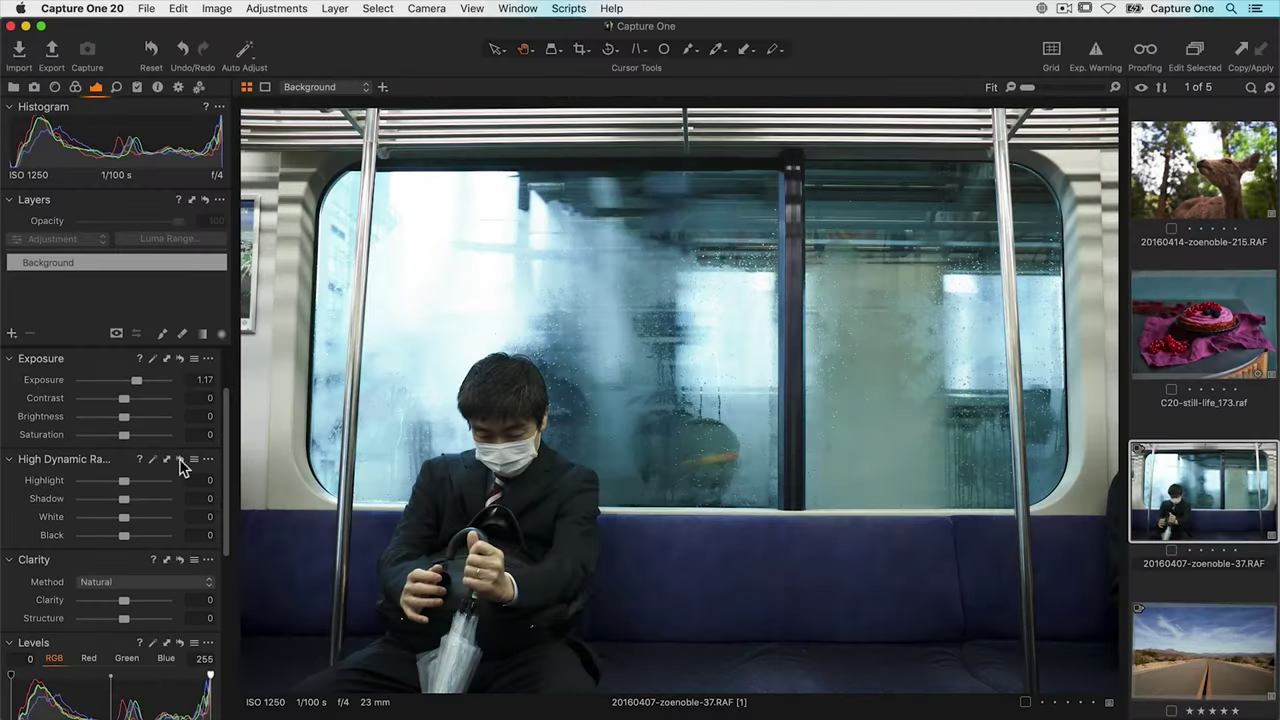
# - In High Dynamic Range, pull Highlight down to -54 and lift Shadow to 21
pyautogui.moveTo(123, 480); pyautogui.dragTo(107, 480)
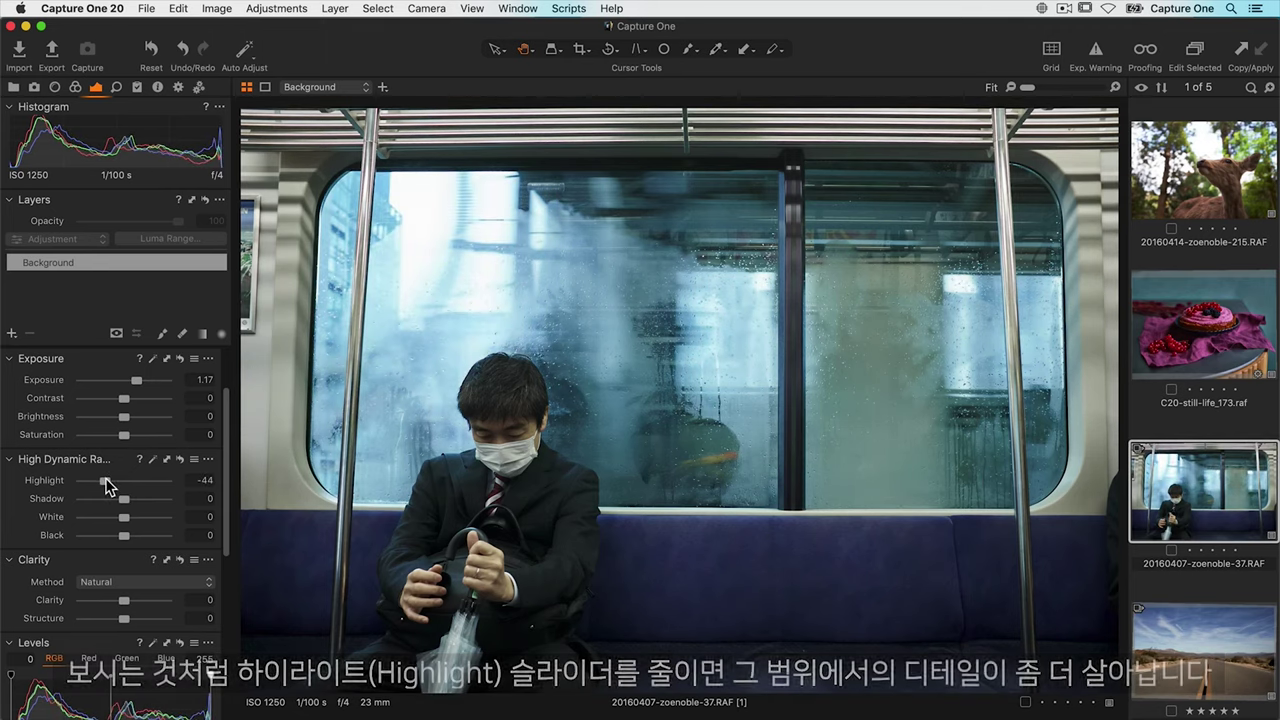
pyautogui.moveTo(106, 481)
pyautogui.mouseDown()
pyautogui.moveTo(139, 475)
pyautogui.moveTo(102, 479)
pyautogui.mouseUp()
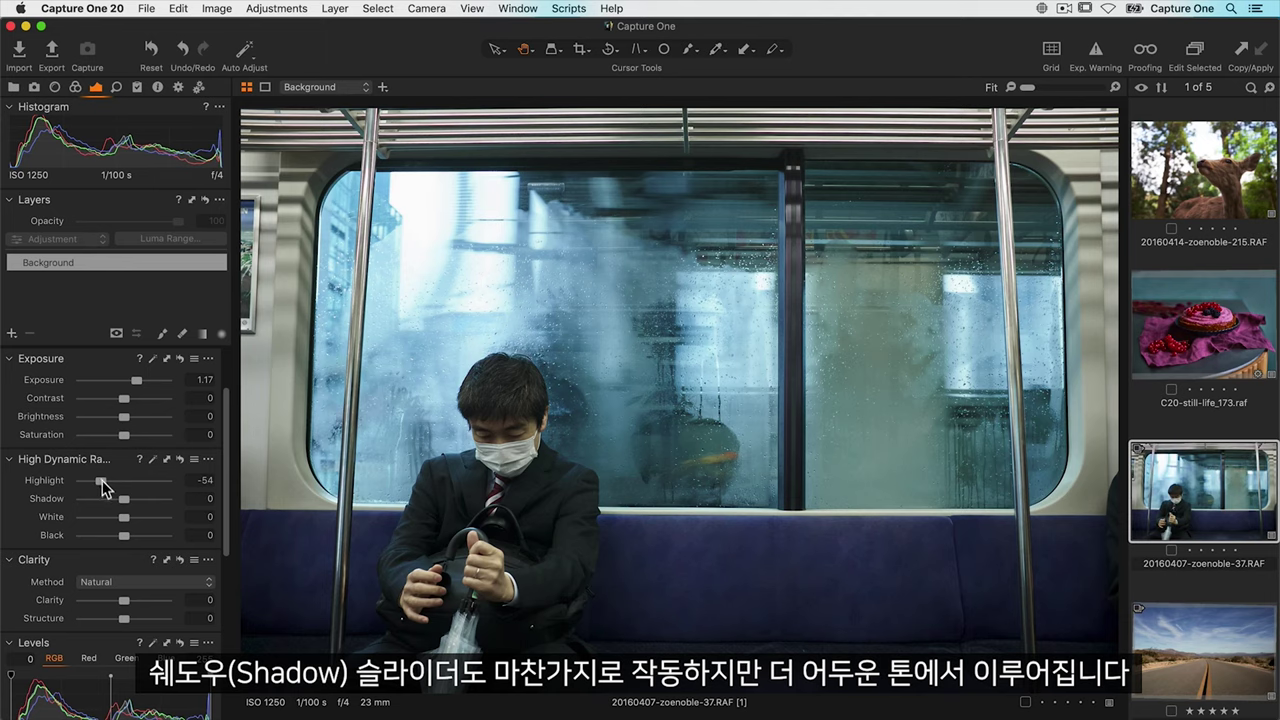
pyautogui.moveTo(124, 503); pyautogui.dragTo(132, 498)
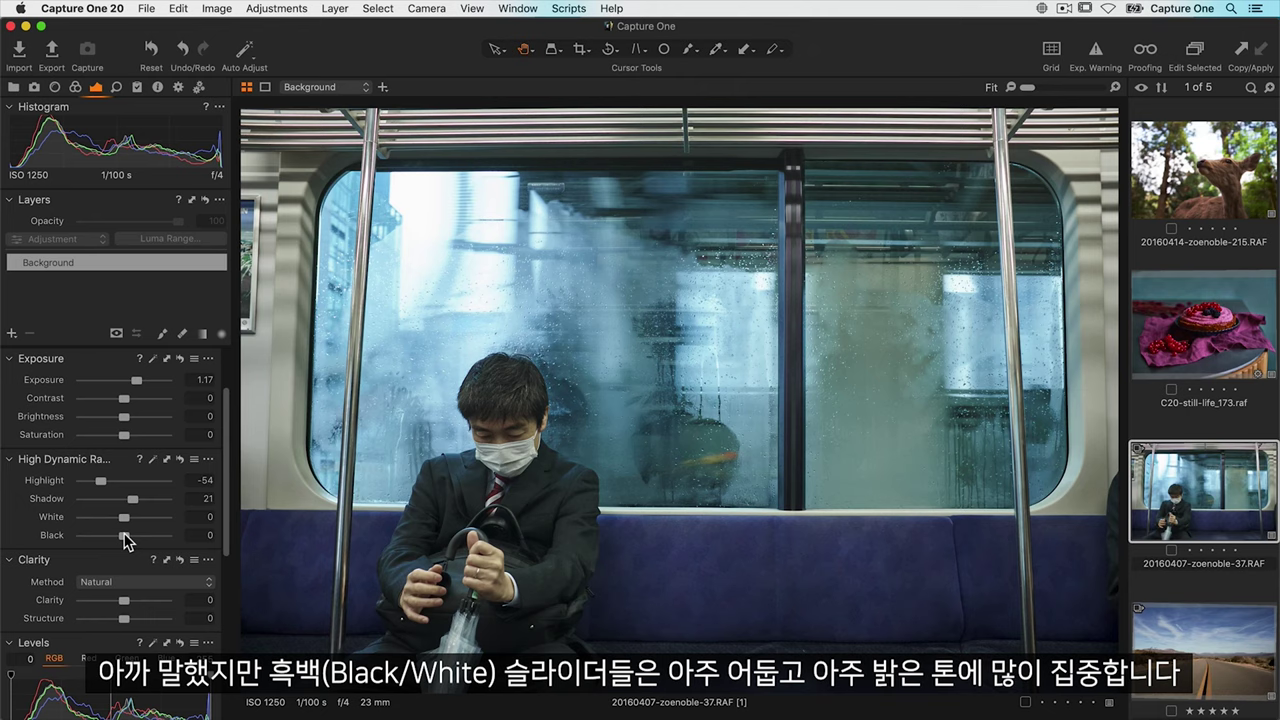
# - Lower both the Black and White sliders in High Dynamic Range to -49
pyautogui.moveTo(124, 535); pyautogui.dragTo(104, 536)
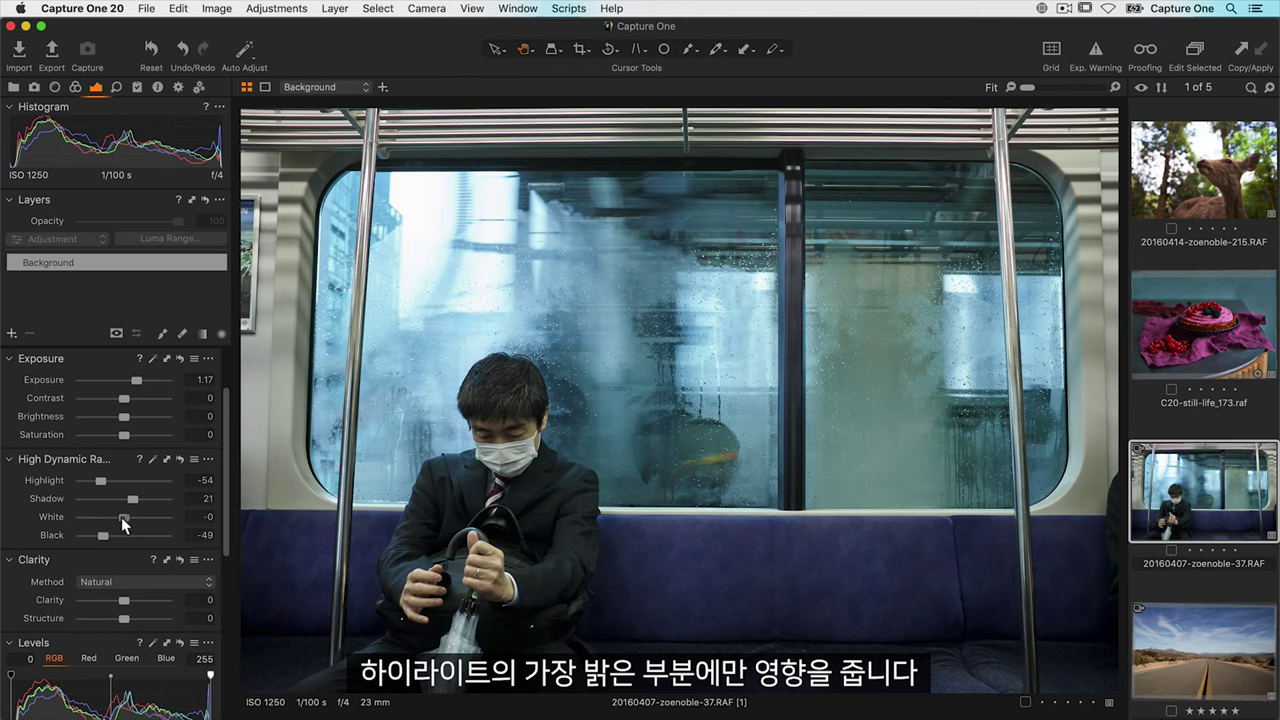
pyautogui.moveTo(122, 517); pyautogui.dragTo(104, 517)
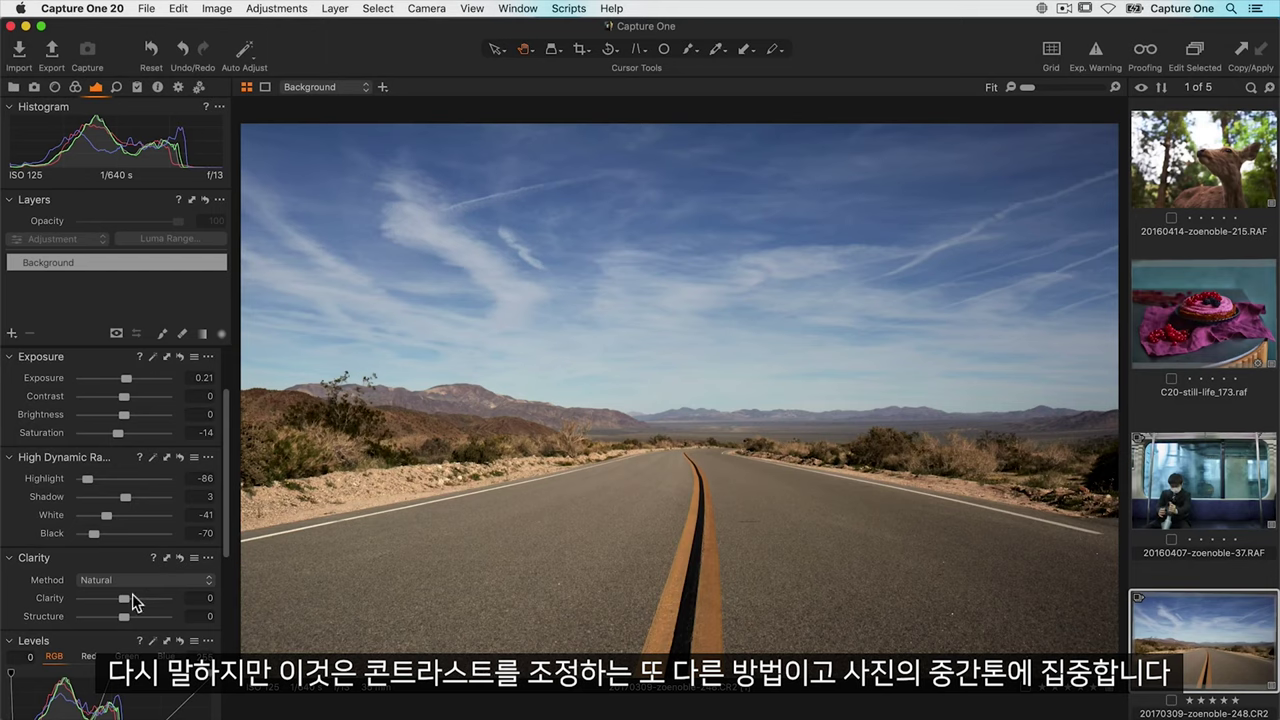
# - Push the desert road photo's Clarity near maximum, then reset it to 0
pyautogui.moveTo(127, 595); pyautogui.dragTo(148, 592)
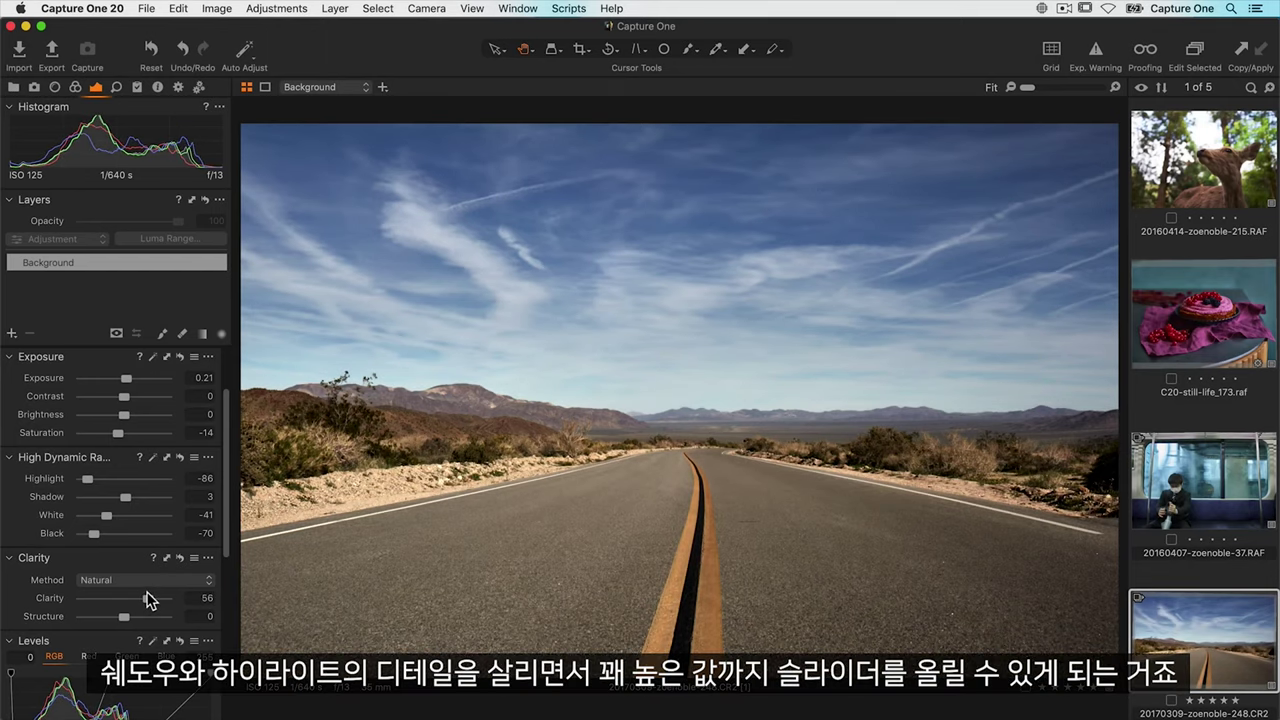
pyautogui.moveTo(146, 593); pyautogui.dragTo(165, 593)
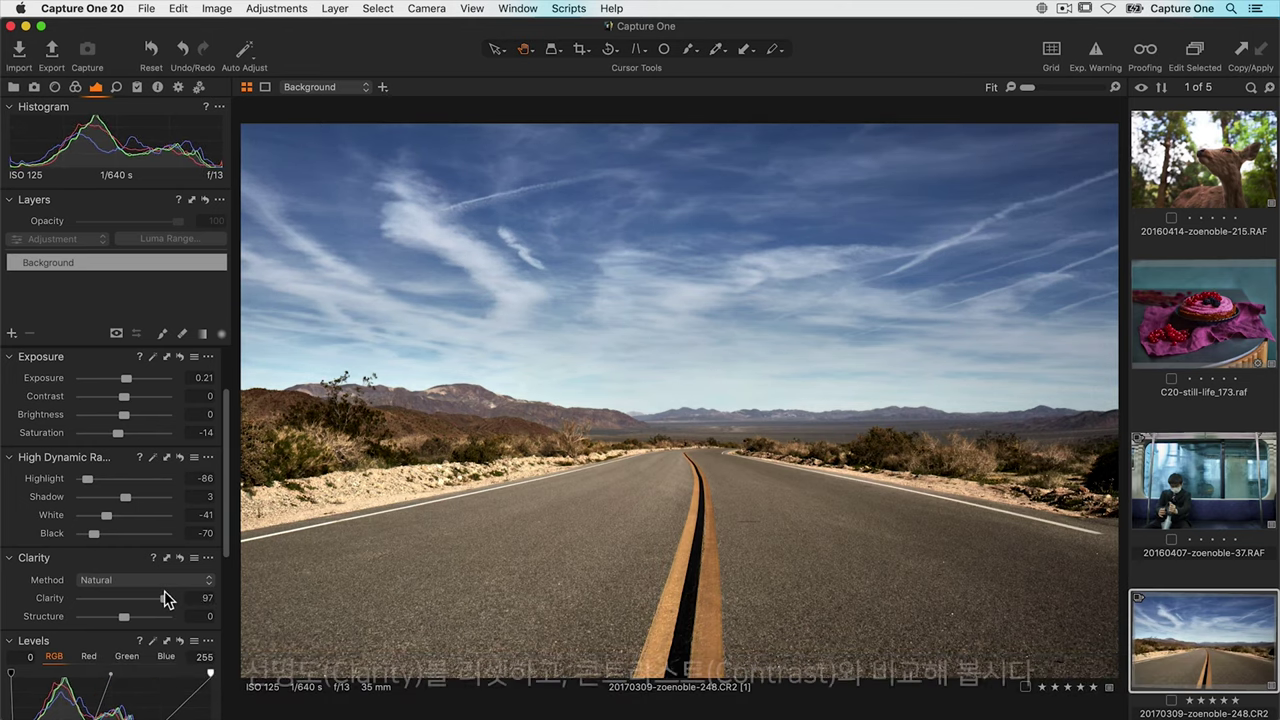
pyautogui.doubleClick(144, 596)
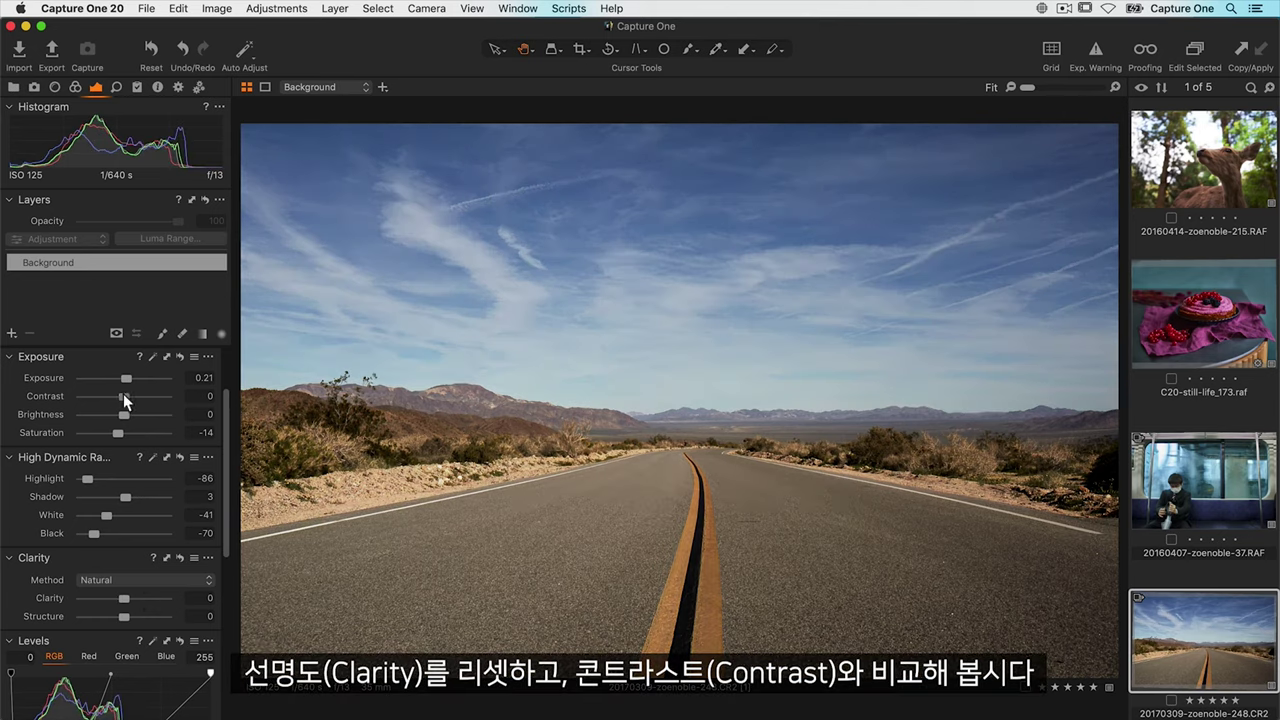
# - Raise Contrast for comparison and reset it to 0, then set Clarity to about 26
pyautogui.moveTo(124, 394); pyautogui.dragTo(167, 398)
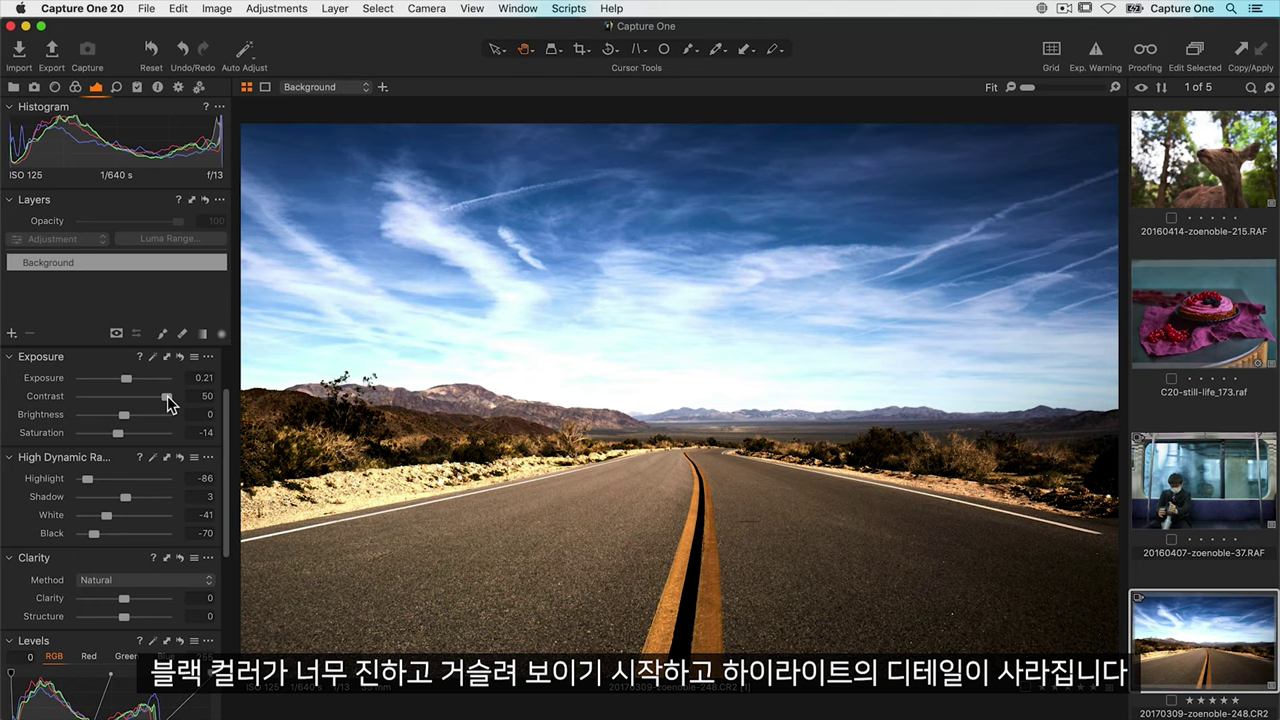
pyautogui.doubleClick(122, 404)
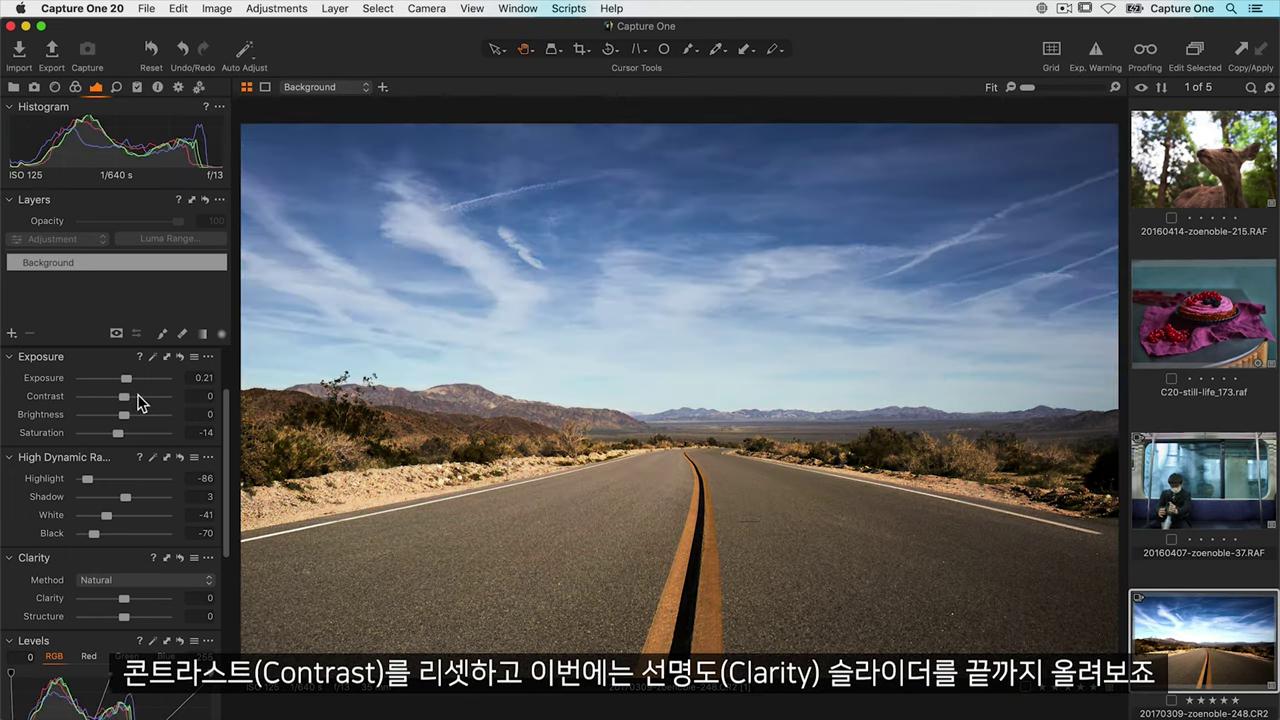
pyautogui.moveTo(124, 598); pyautogui.dragTo(162, 600)
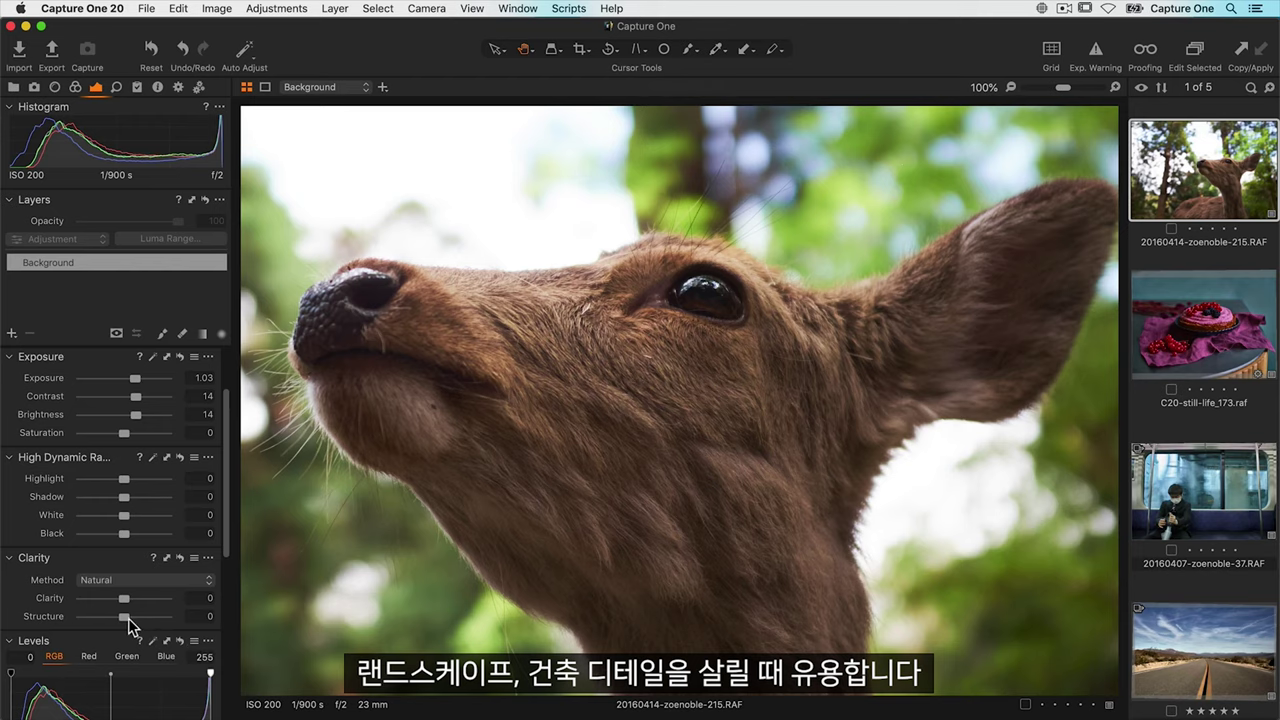
# - Raise the Clarity tool's Structure slider to 61 on the deer photo
pyautogui.moveTo(125, 622); pyautogui.dragTo(152, 618)
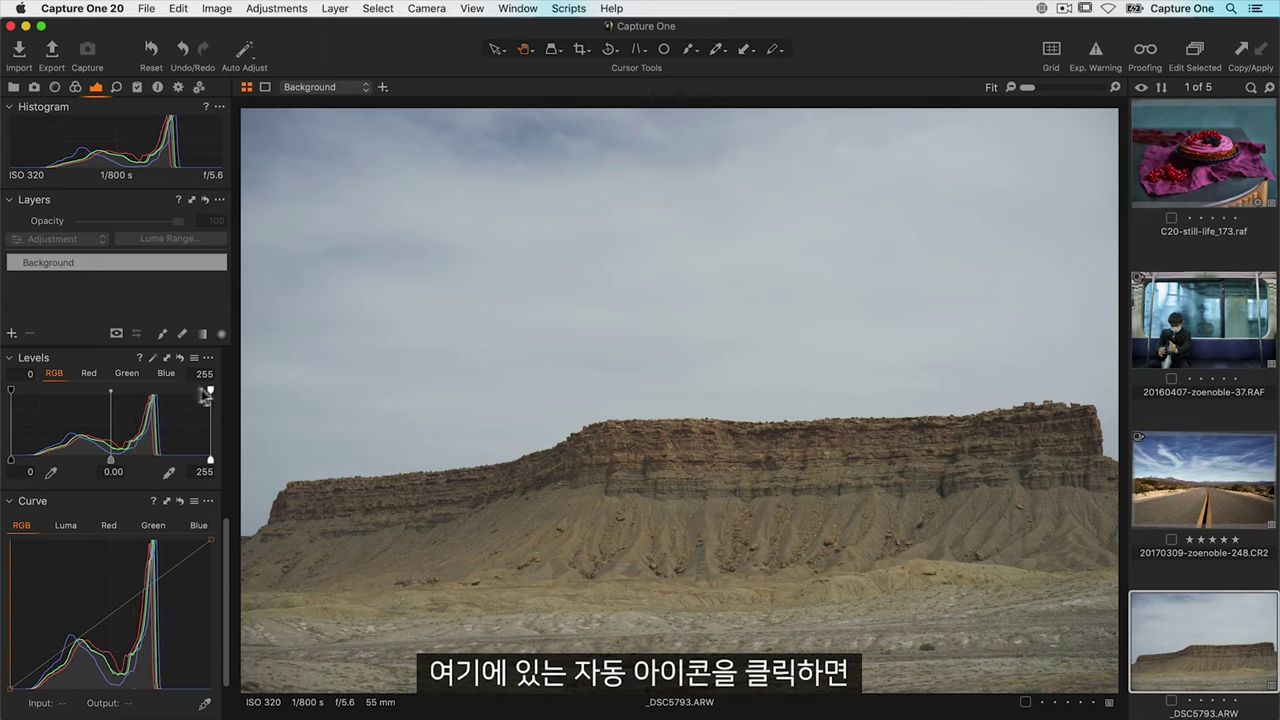
# - Auto-set Levels on the mesa photo, then refine to 22 shadow, 195 highlight, -0.16 midtone
pyautogui.click(153, 360)
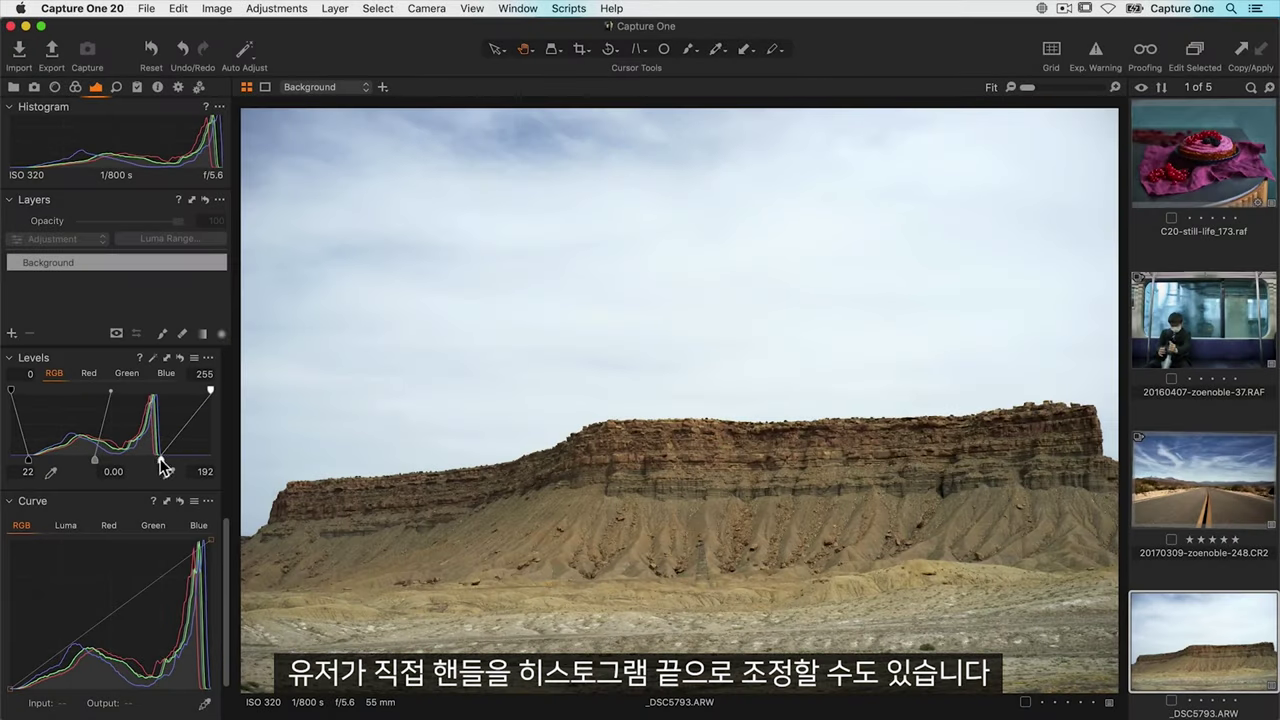
pyautogui.moveTo(160, 459); pyautogui.dragTo(161, 459)
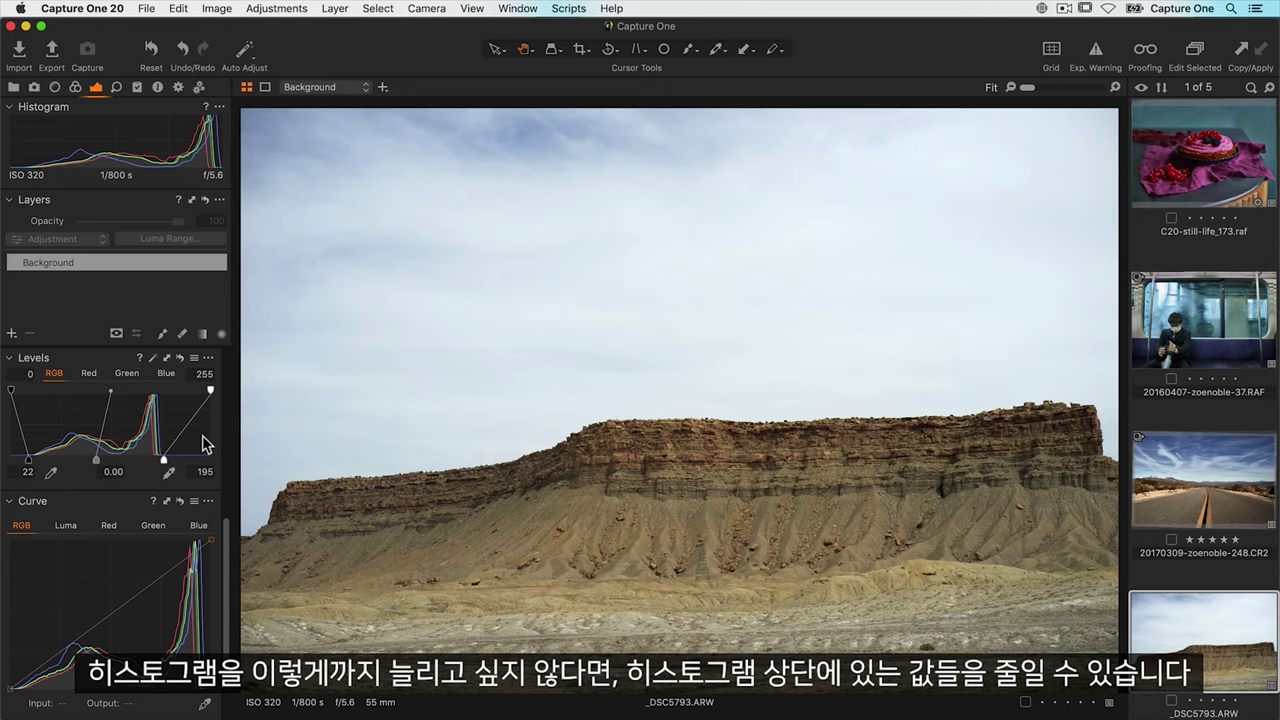
pyautogui.moveTo(211, 390)
pyautogui.mouseDown()
pyautogui.moveTo(196, 388)
pyautogui.moveTo(211, 390)
pyautogui.mouseUp()
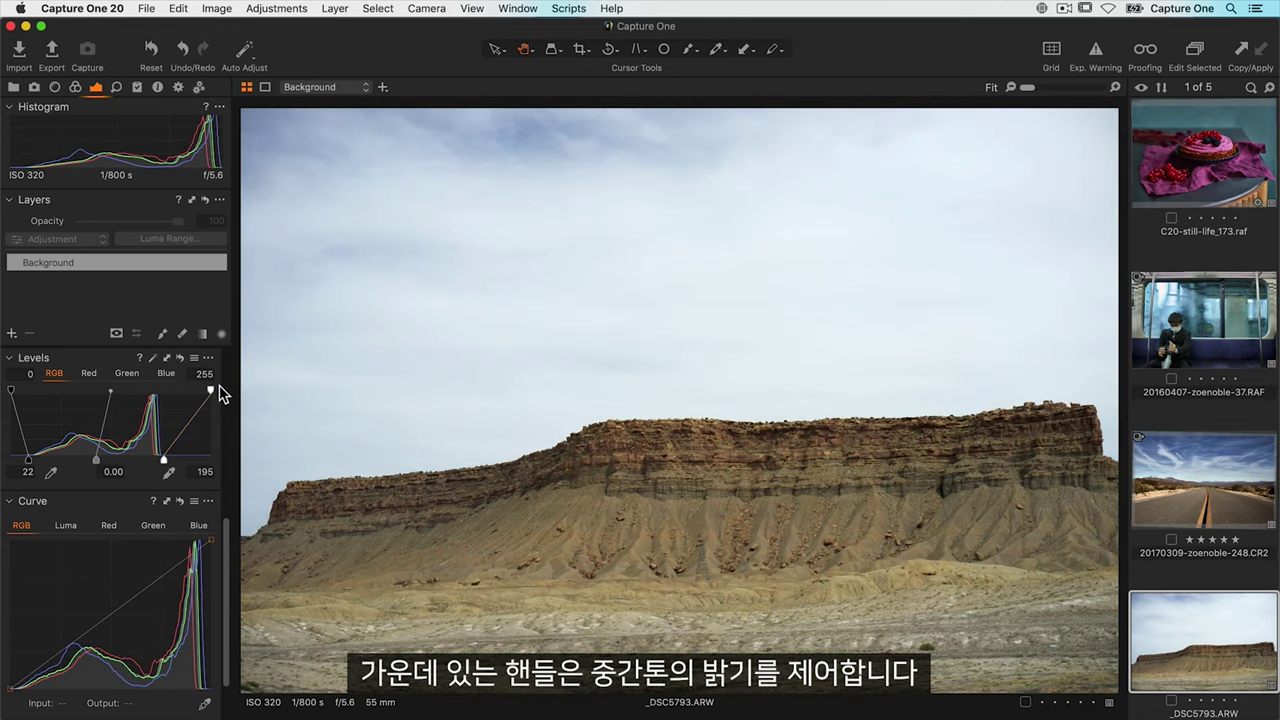
pyautogui.moveTo(97, 459); pyautogui.dragTo(108, 457)
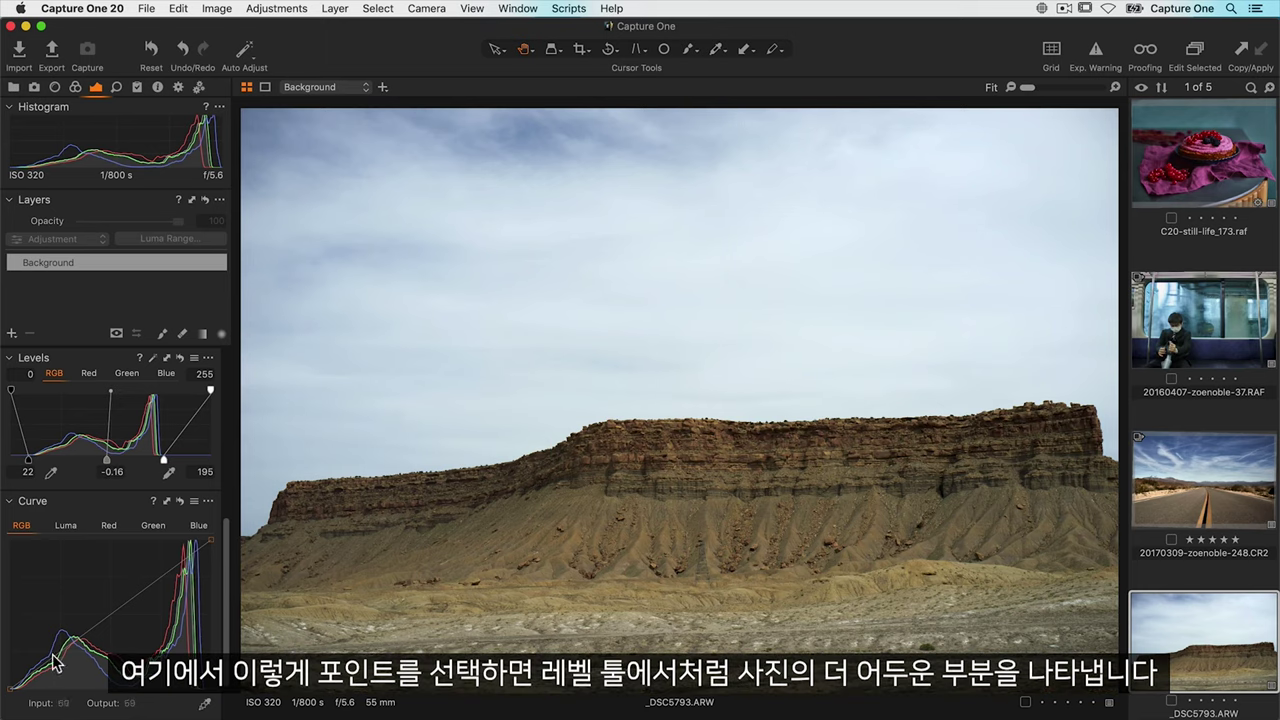
# - Add several RGB curve points and pull the shadow point down to deepen shadows and add contrast
pyautogui.moveTo(52, 657); pyautogui.dragTo(50, 654)
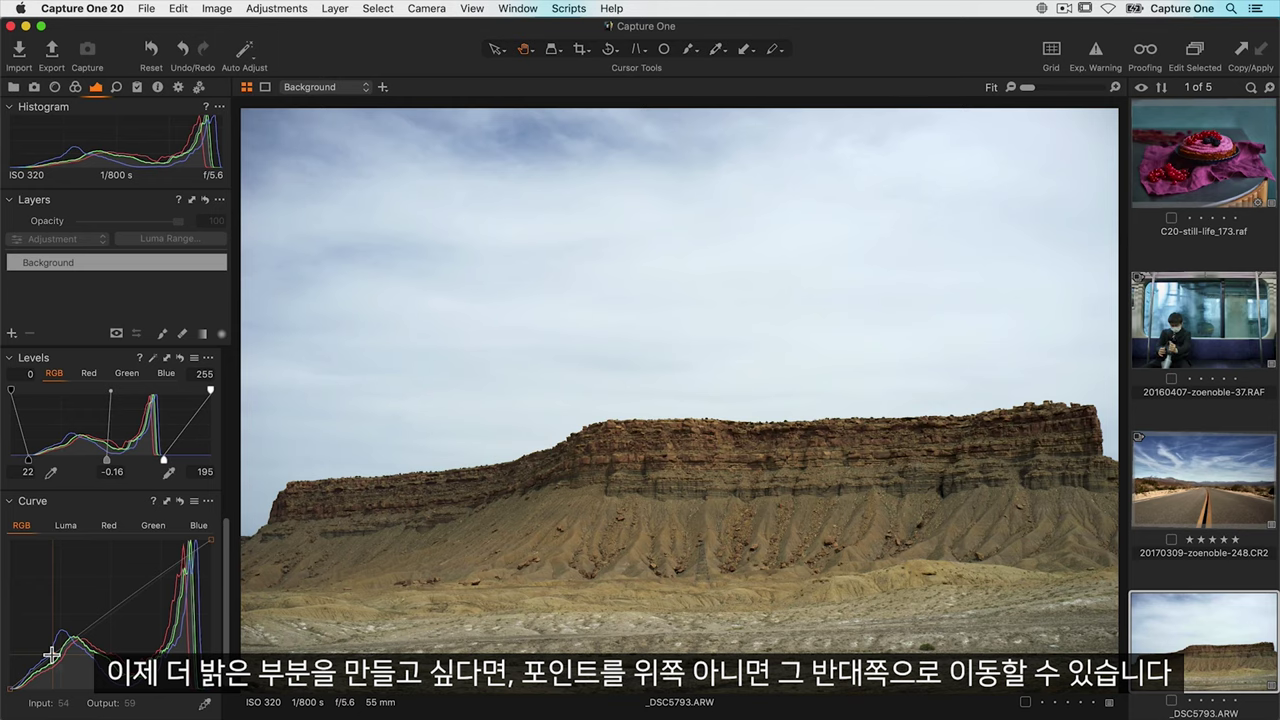
pyautogui.moveTo(51, 655); pyautogui.dragTo(47, 646)
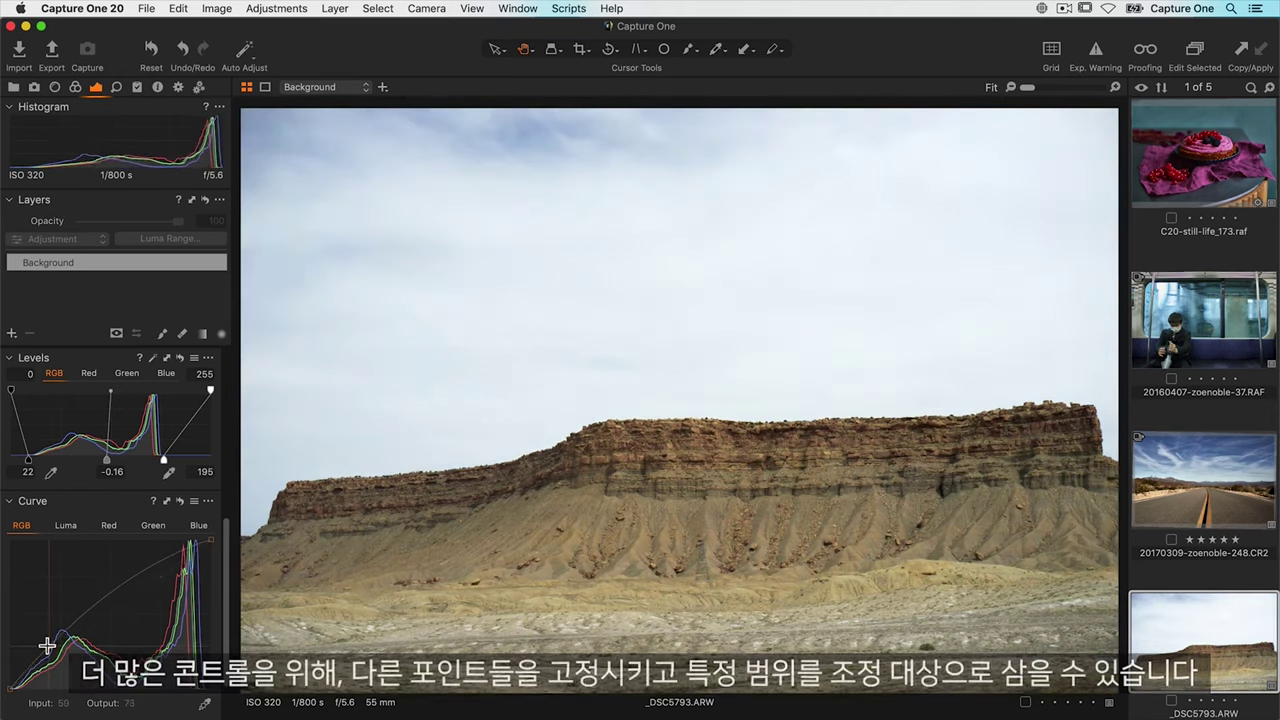
pyautogui.click(99, 614)
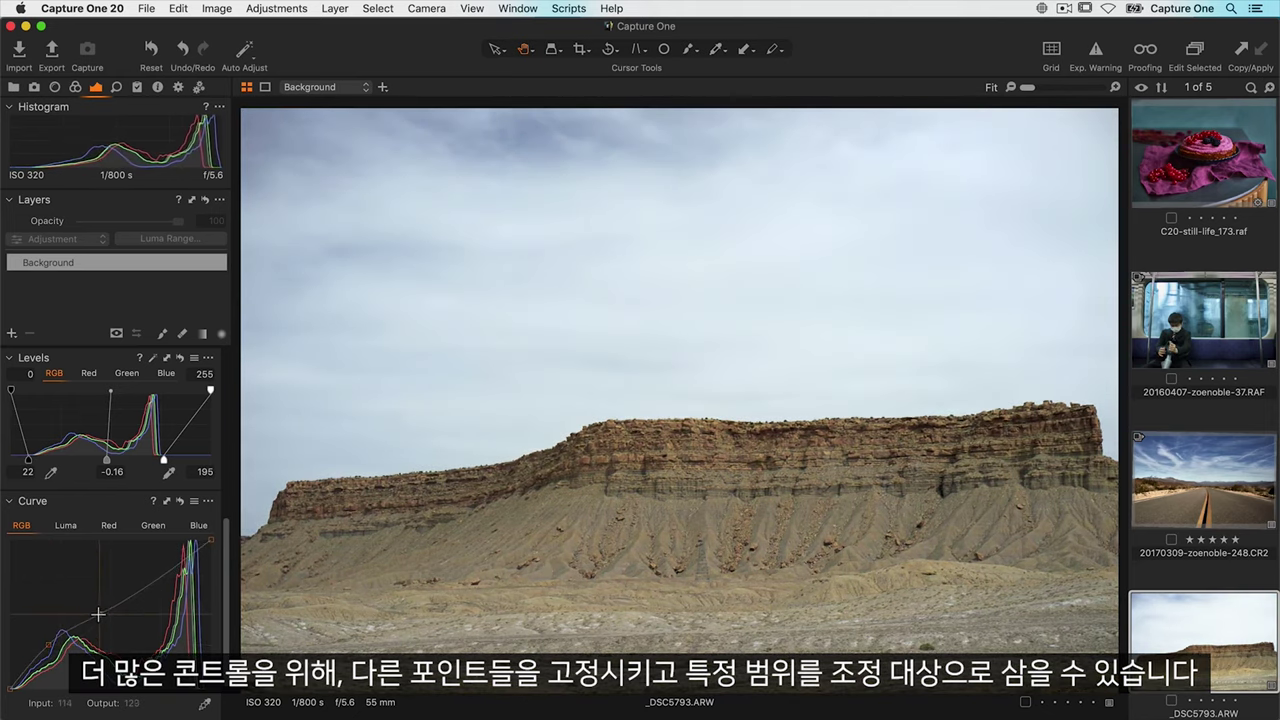
pyautogui.moveTo(48, 643); pyautogui.dragTo(47, 654)
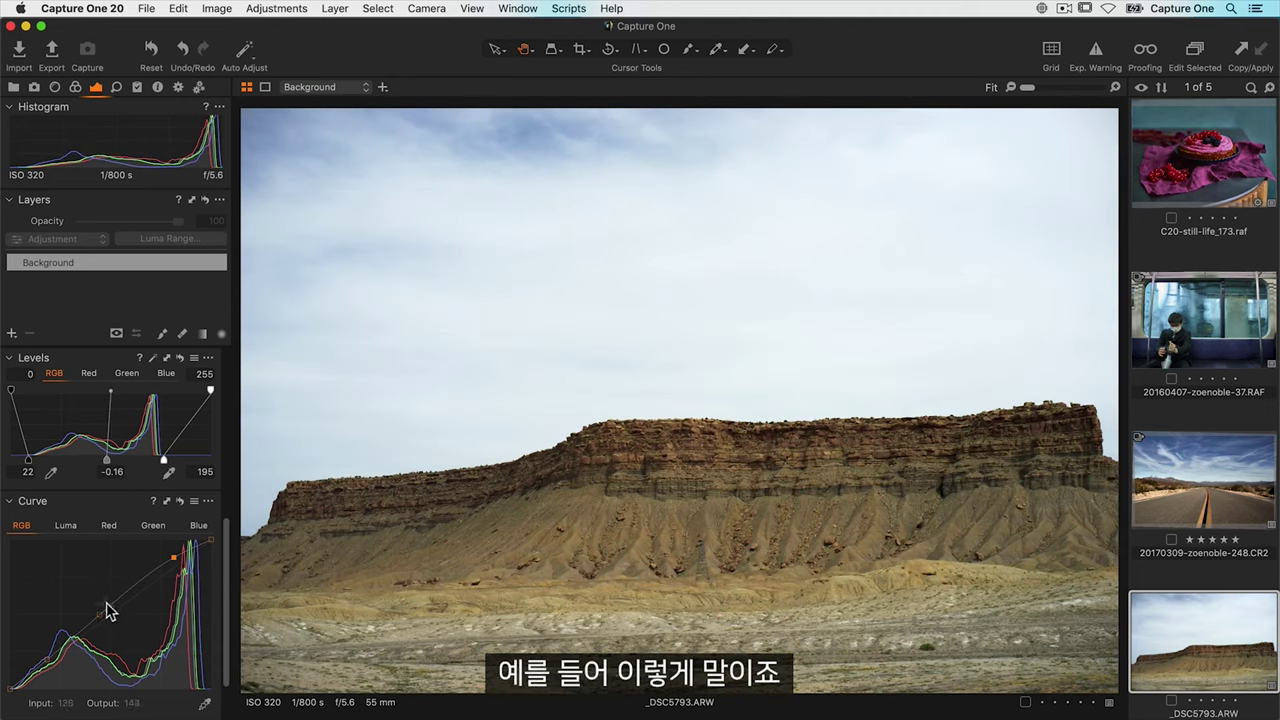
pyautogui.moveTo(47, 655); pyautogui.dragTo(45, 664)
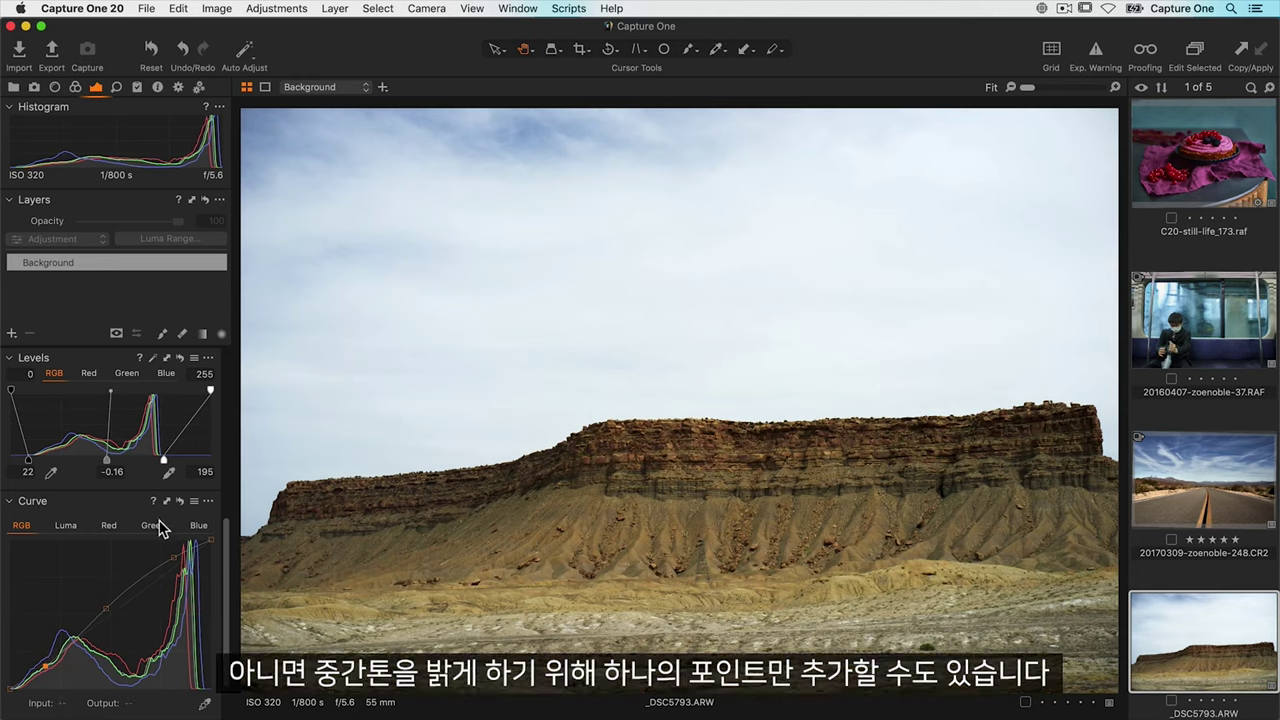
# - Reset the RGB curve, try lifting a midtone point, then reset it again
pyautogui.click(180, 501)
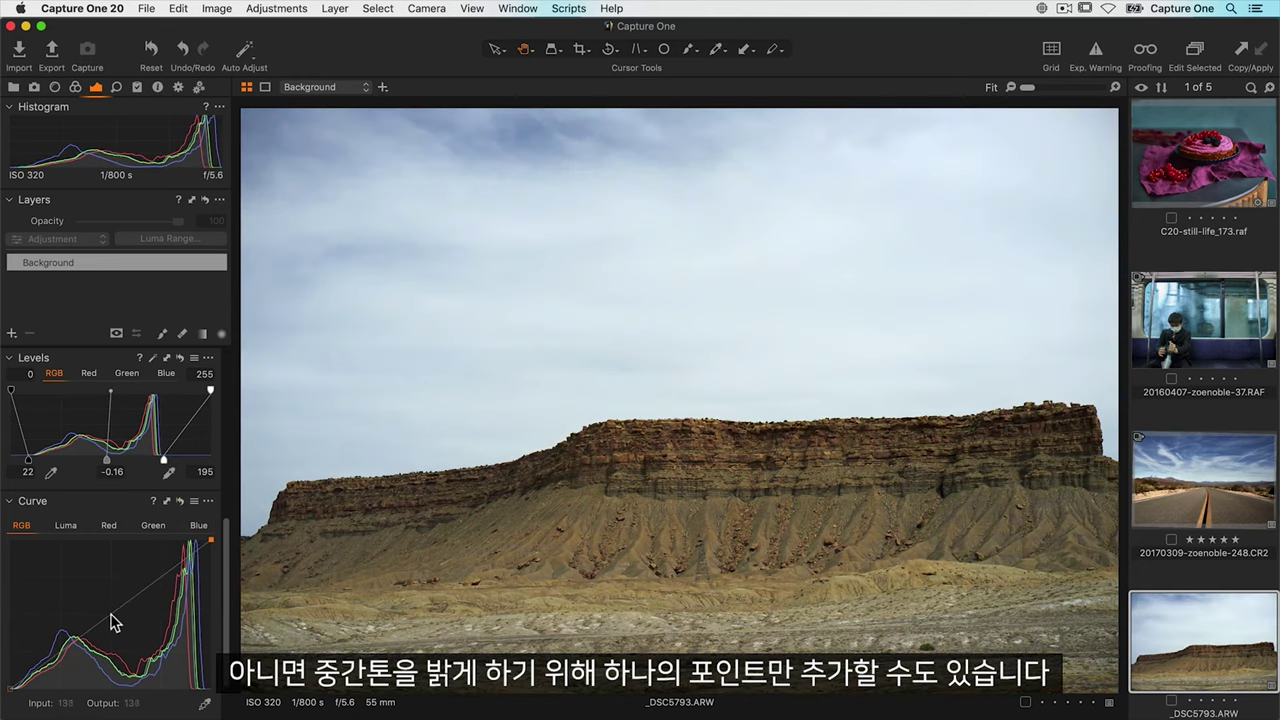
pyautogui.moveTo(105, 619); pyautogui.dragTo(103, 608)
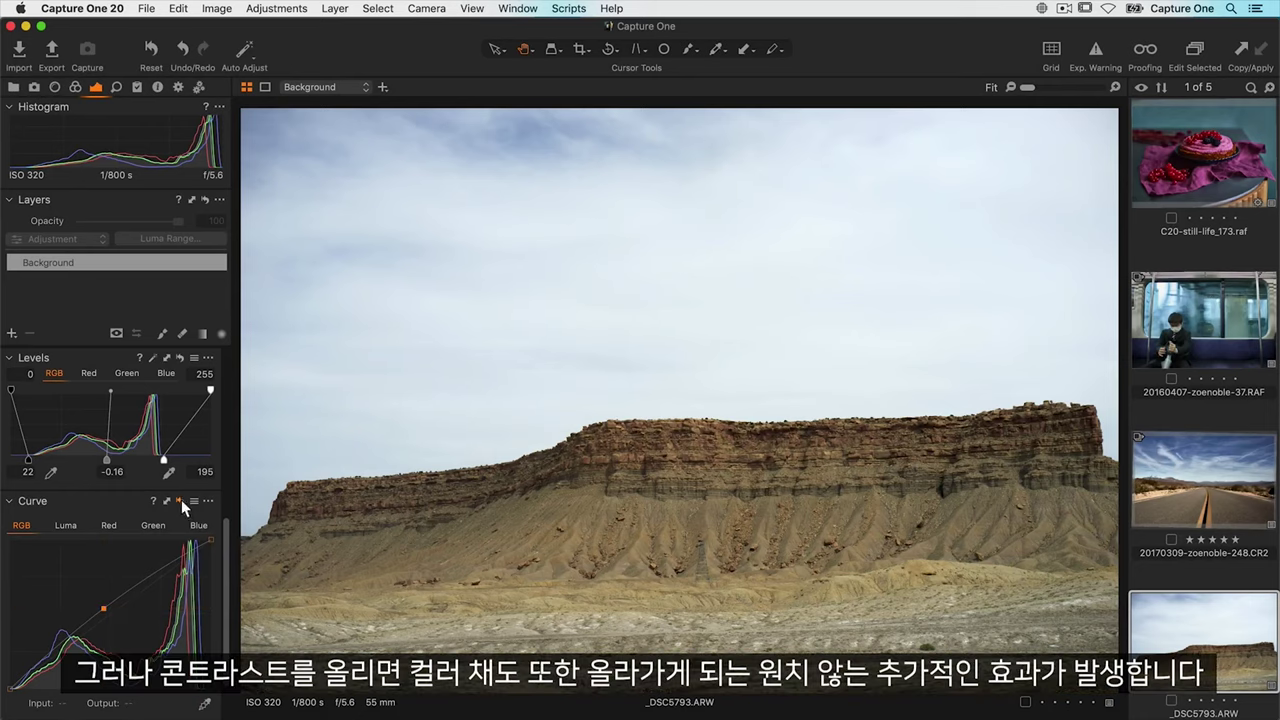
pyautogui.click(181, 499)
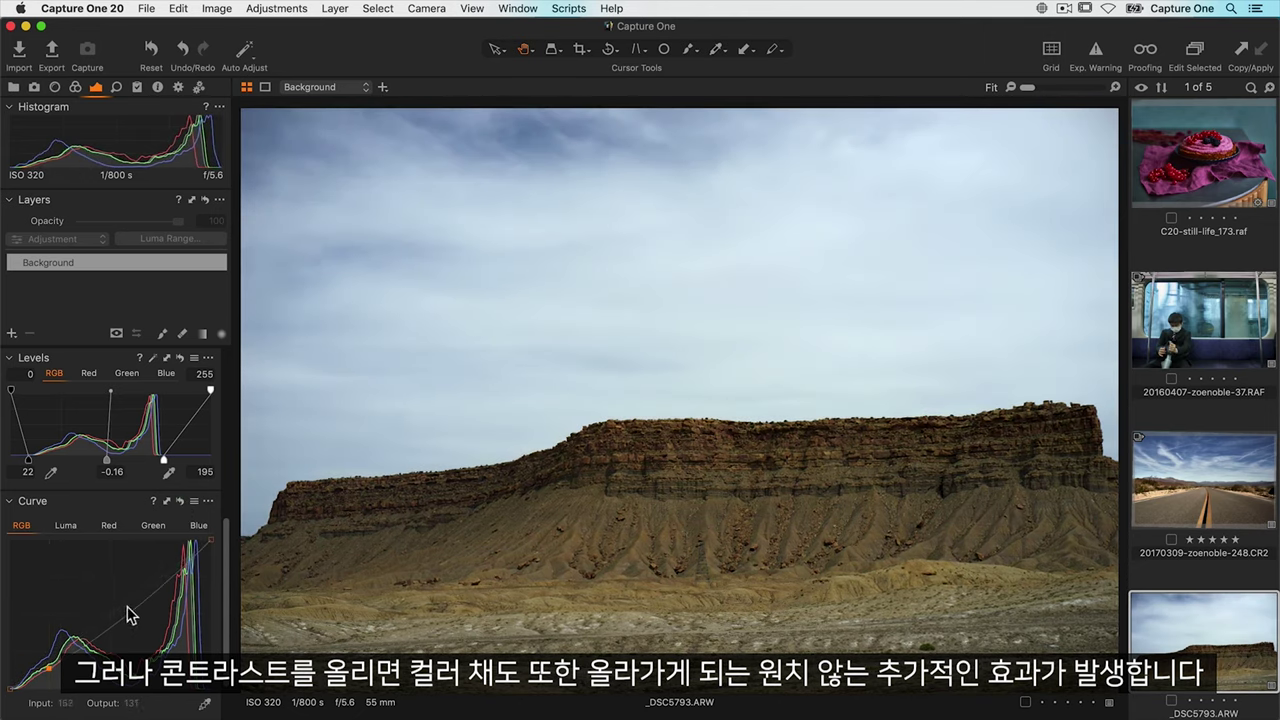
# - Raise a highlight point on the RGB curve and anchor it at the midtones and low shadows
pyautogui.moveTo(140, 598); pyautogui.dragTo(170, 558)
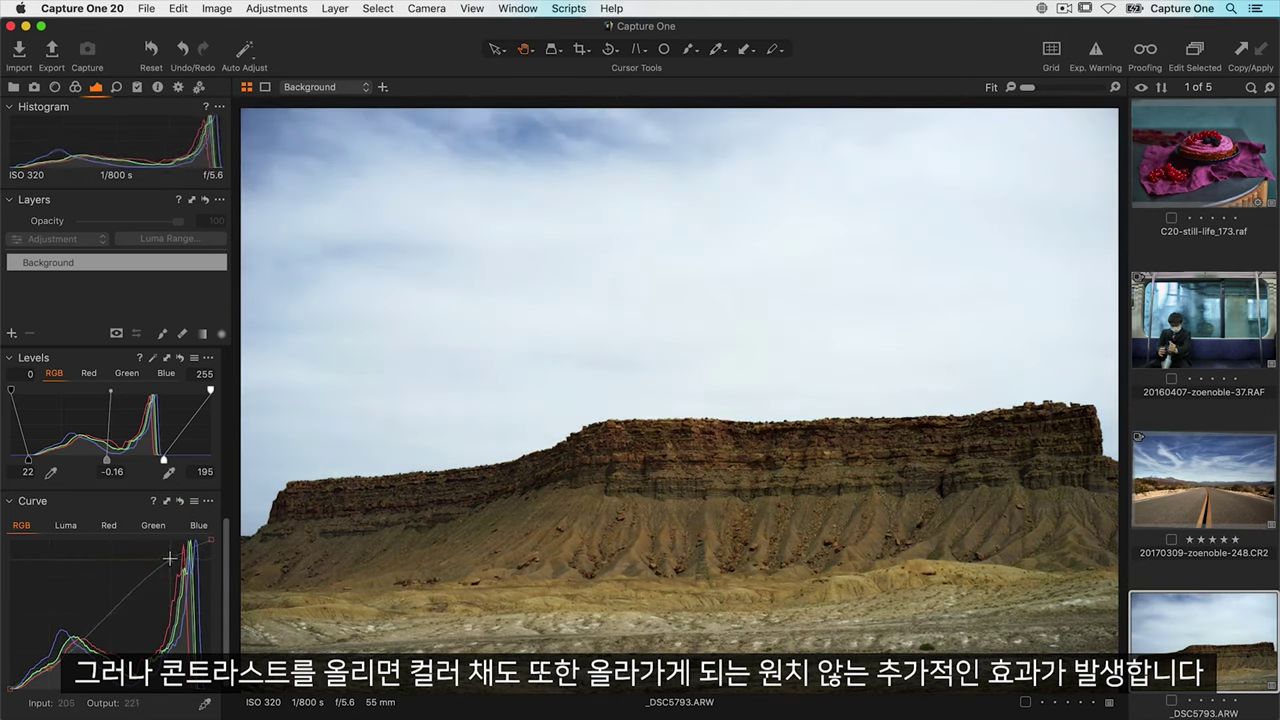
pyautogui.click(116, 608)
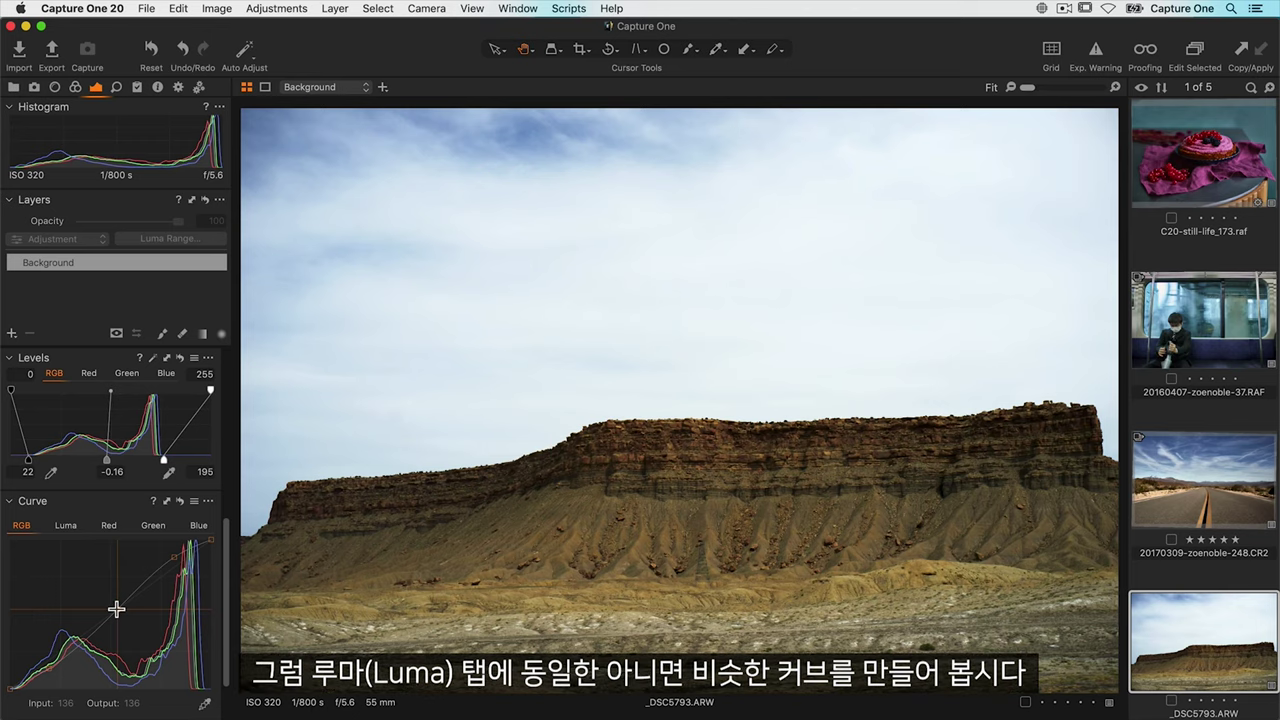
pyautogui.click(116, 609)
# - Reset the RGB curve, then on the Luma curve pull shadows down and lift highlights
pyautogui.click(179, 503)
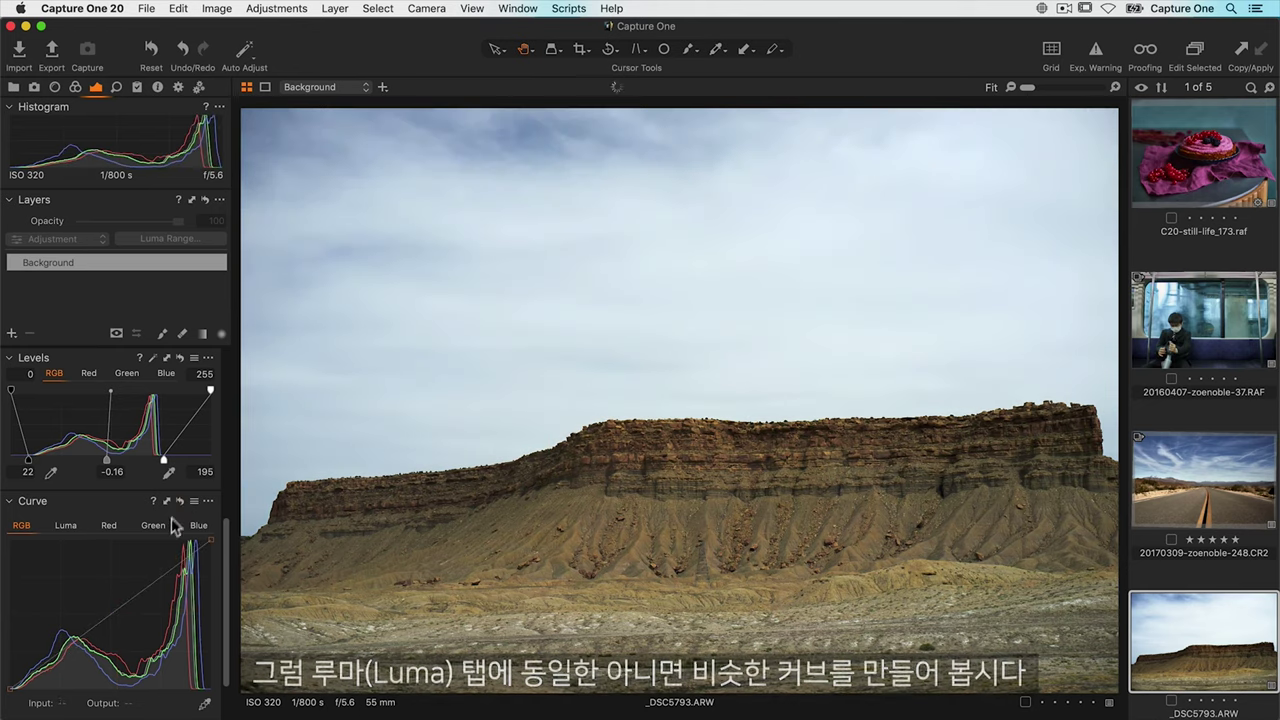
pyautogui.click(66, 526)
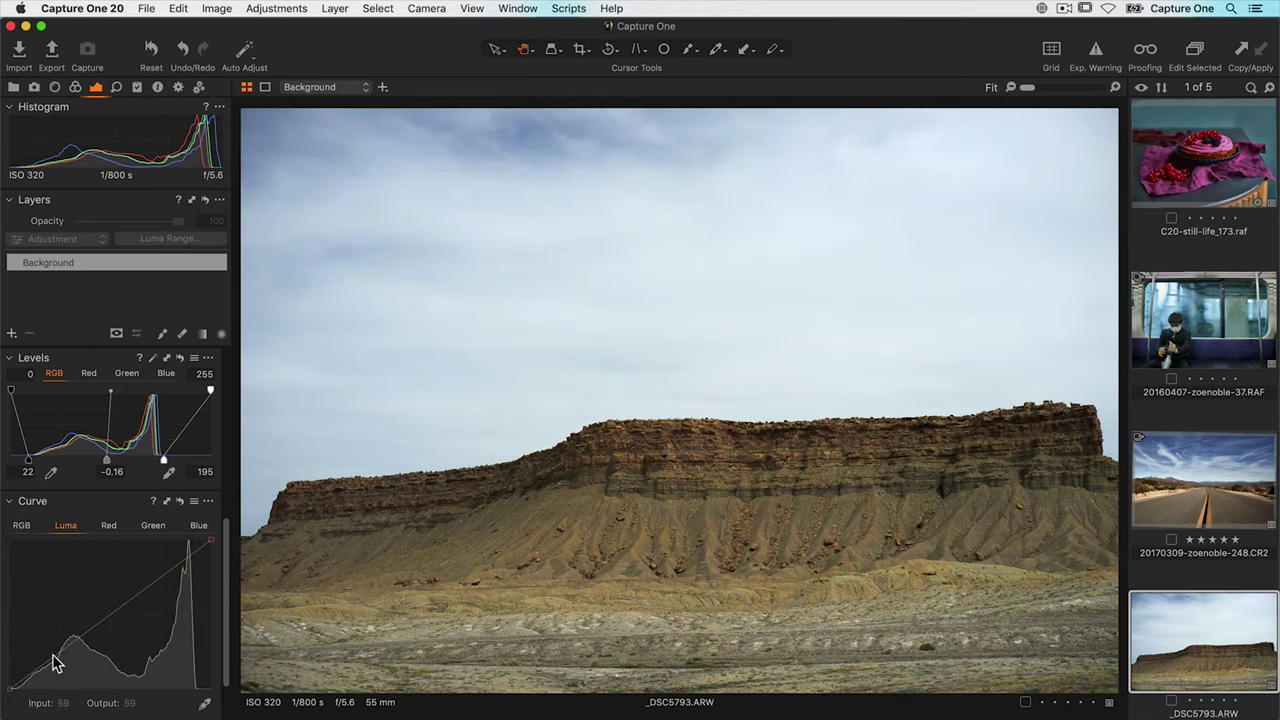
pyautogui.moveTo(51, 660); pyautogui.dragTo(50, 667)
pyautogui.moveTo(182, 562); pyautogui.dragTo(181, 553)
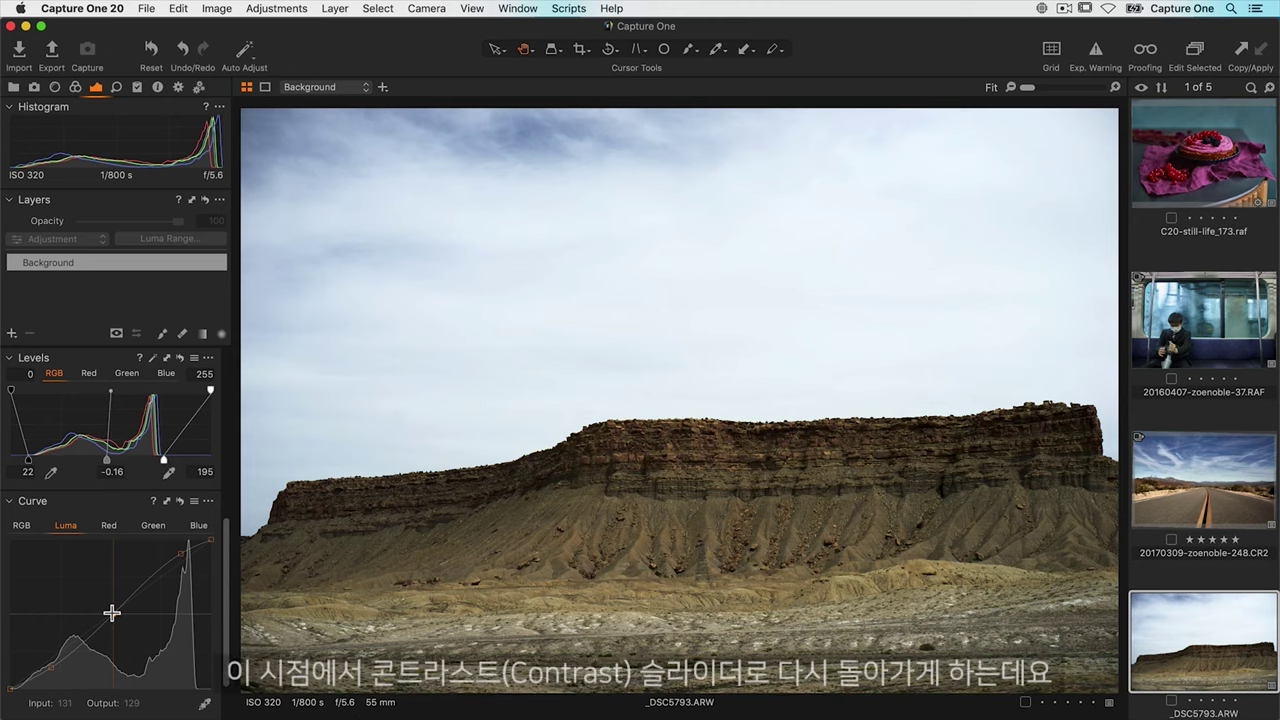
# - Reset the Luma curve to a straight line and set Exposure Contrast to 30
pyautogui.click(180, 500)
pyautogui.scroll(10, 160, 490)
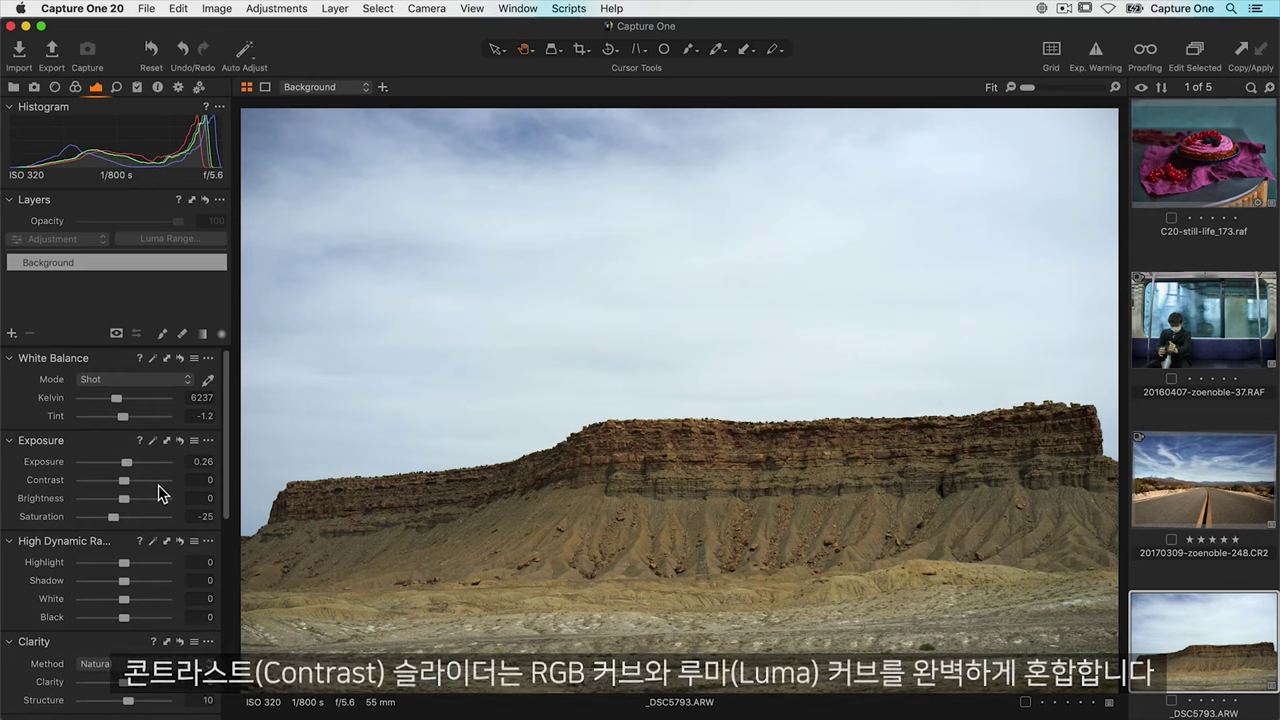
pyautogui.moveTo(125, 479); pyautogui.dragTo(151, 479)
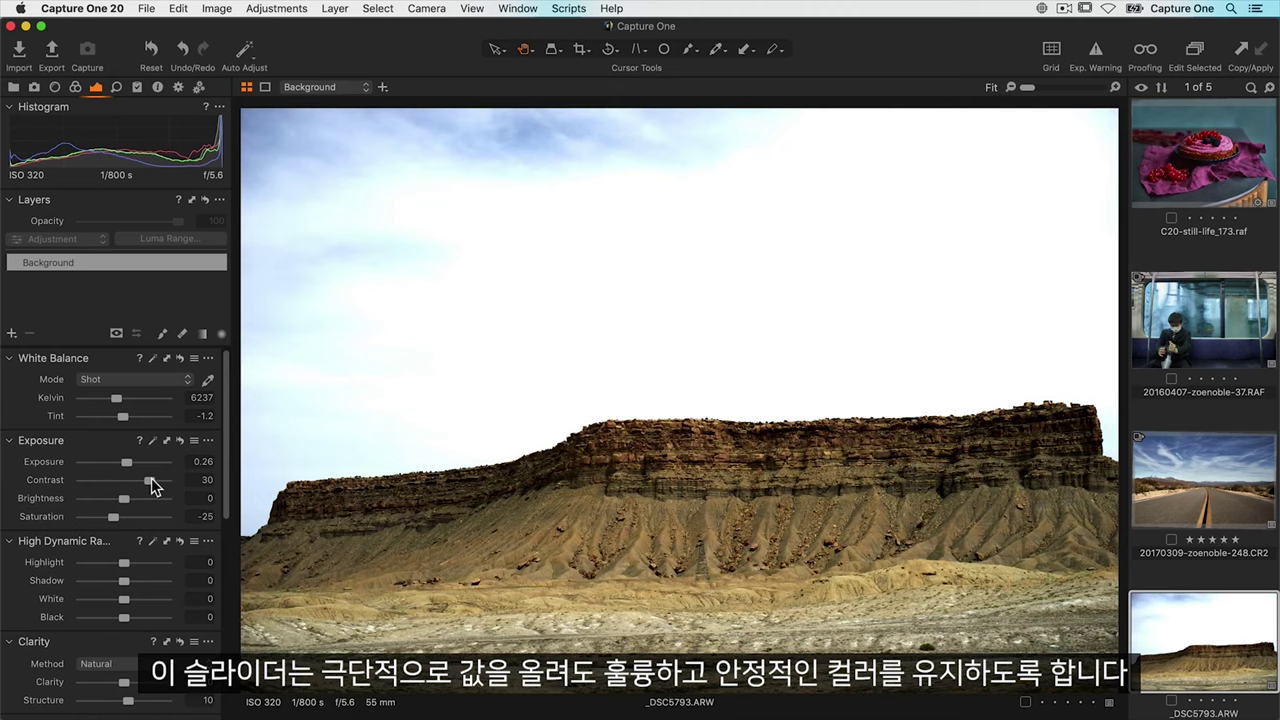